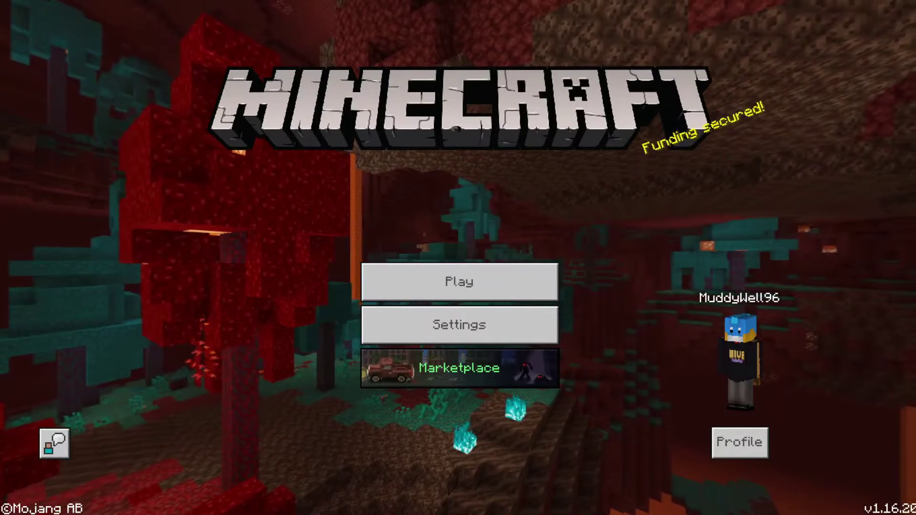
- Open Minecraft's Video settings and go to the Render Distance setting
click(458, 324)
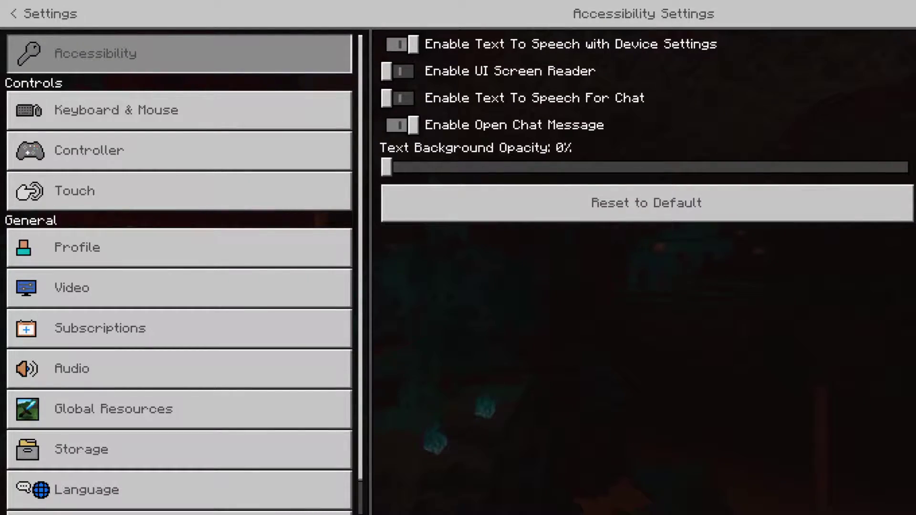
click(179, 328)
click(179, 288)
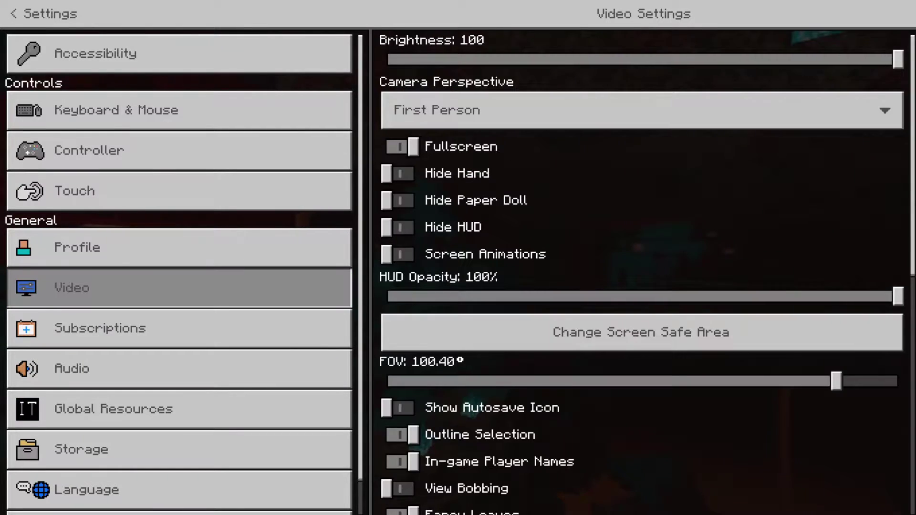
scroll(402, 414, down, 3)
scroll(402, 413, down, 5)
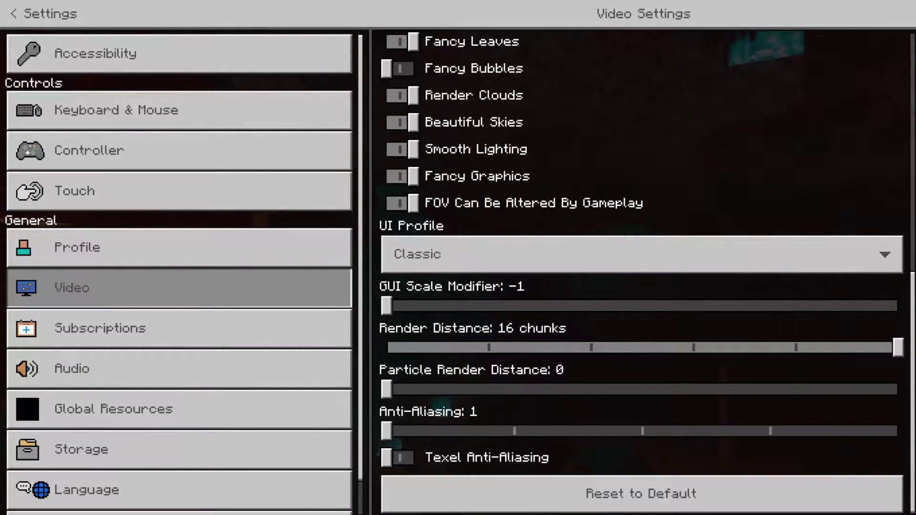
- Lower the render distance to 6 chunks, try intermediate values, and return it to 16 chunks
drag(897, 347, 615, 348)
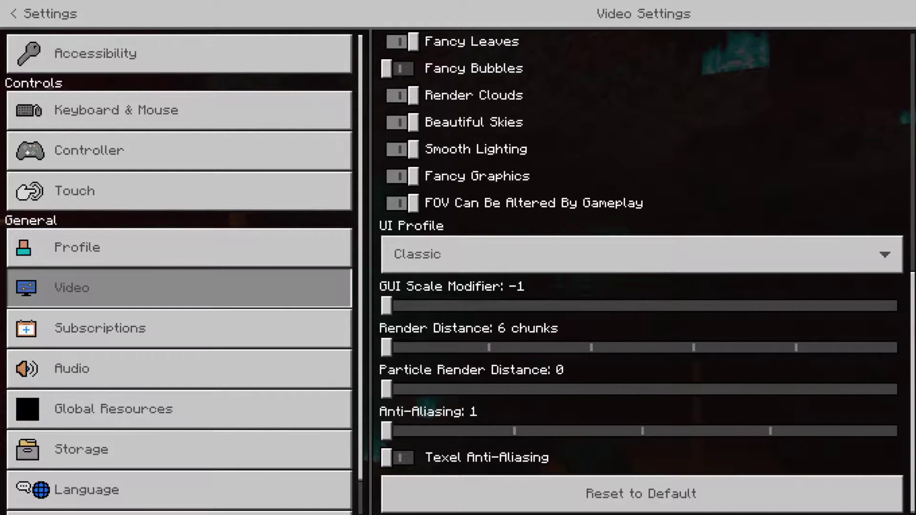
scroll(179, 272, down, 1)
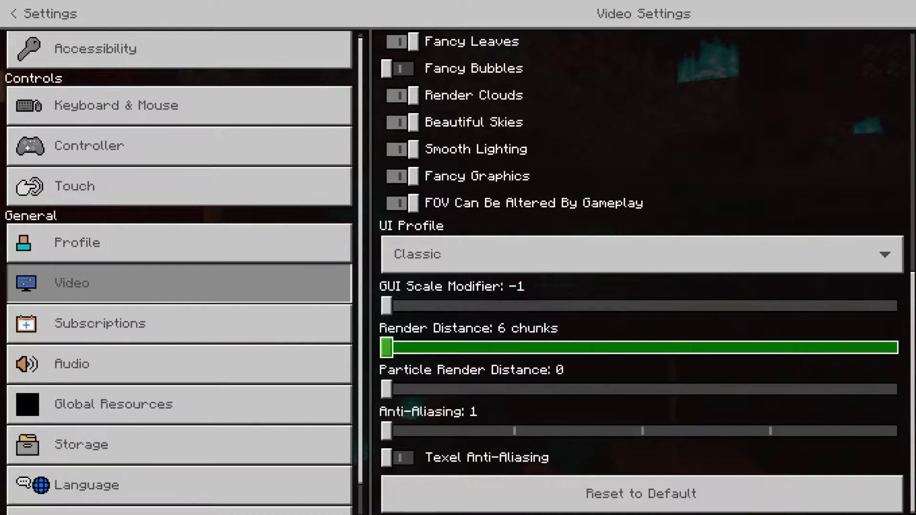
drag(386, 347, 897, 347)
key(Left)
key(Left)
key(Left)
key(Left)
key(Left)
key(Left)
key(Left)
key(Left)
key(Left)
key(Left)
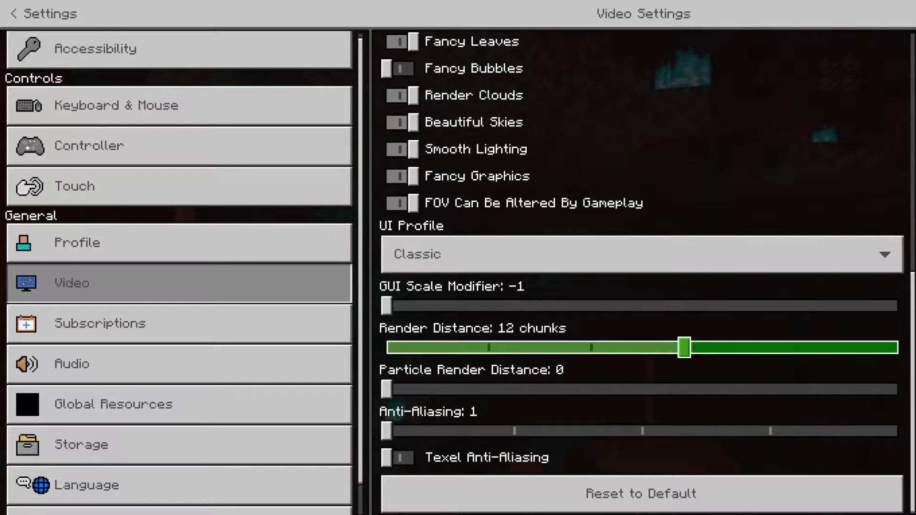
key(Right)
key(Right)
key(Right)
key(Right)
key(Right)
key(Right)
key(Right)
key(Right)
key(Right)
key(Right)
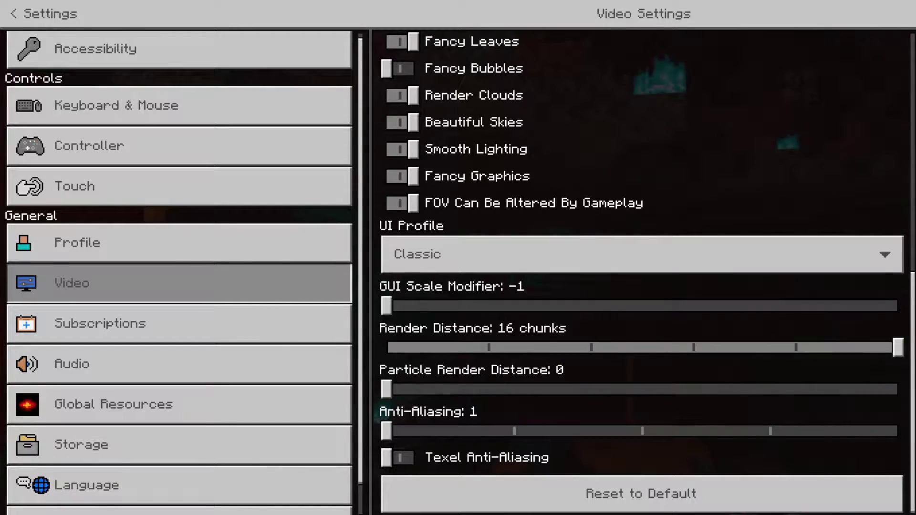
mouse_move(897, 347)
mouse_down()
mouse_move(200, 404)
mouse_move(200, 323)
mouse_move(897, 347)
mouse_up()
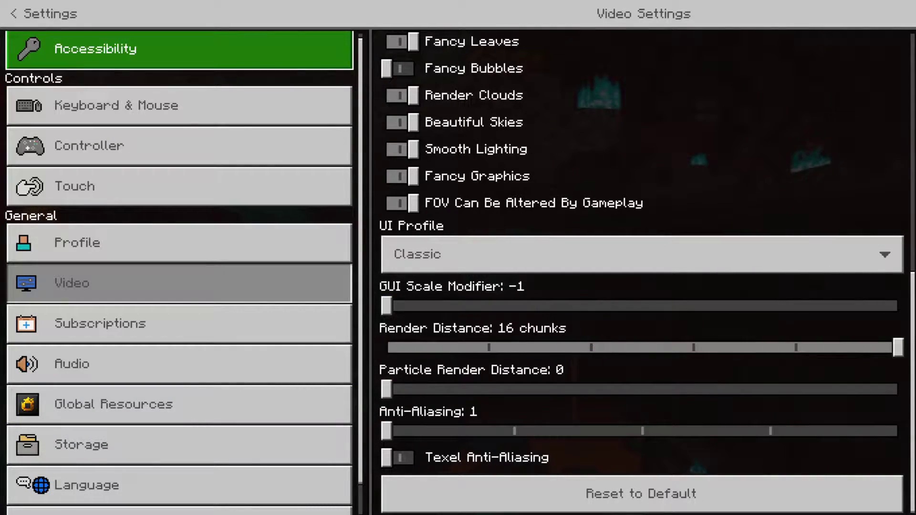
- Look over the other video options around the FOV and UI Profile settings, and leave the settings screen
scroll(641, 442, up, 4)
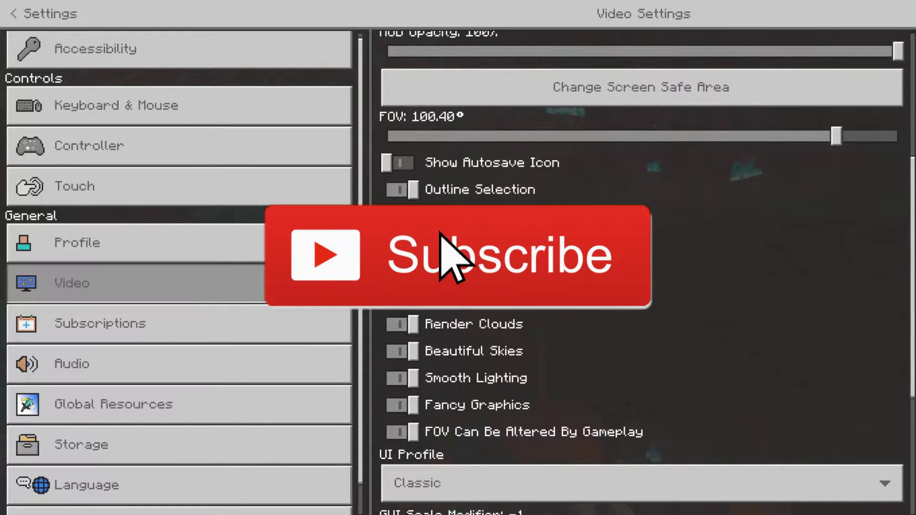
key(Down)
key(Down)
key(Down)
key(Down)
key(Down)
key(Down)
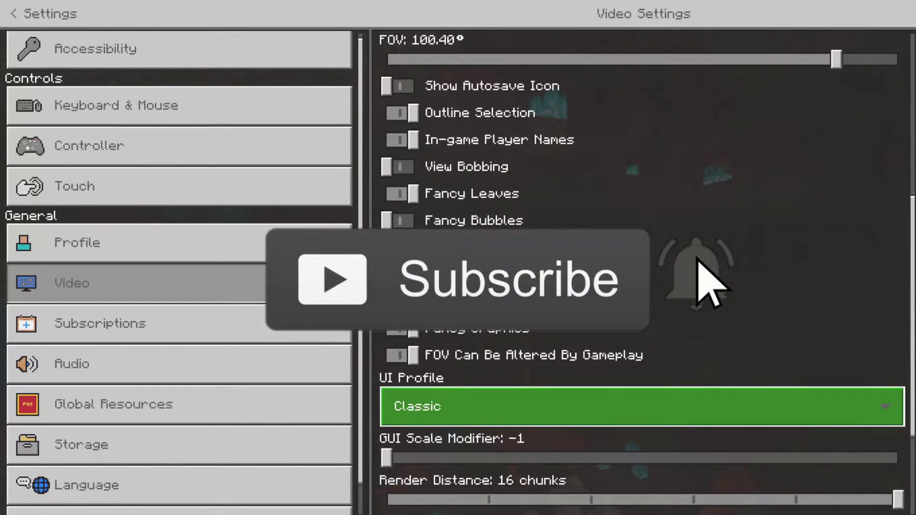
scroll(408, 396, up, 1)
click(13, 13)
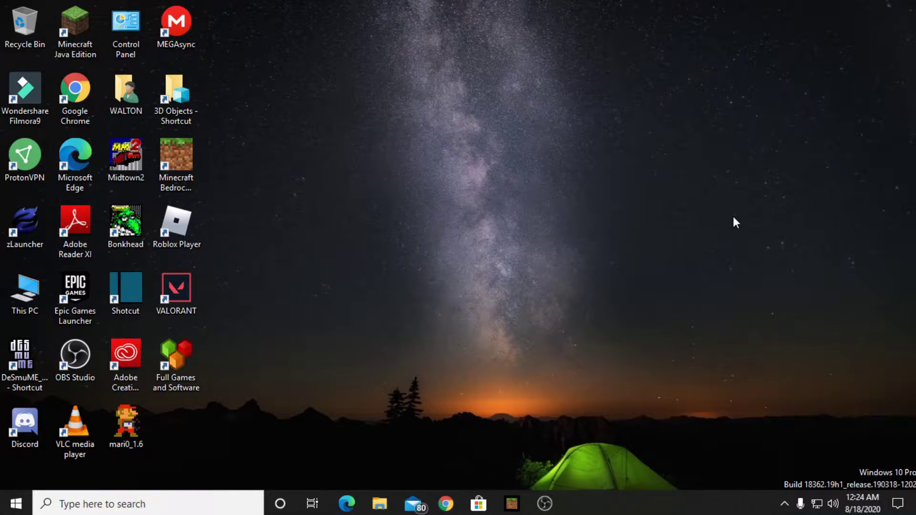
- Switch to File Explorer and go to the %LocalAppData% folder
click(379, 504)
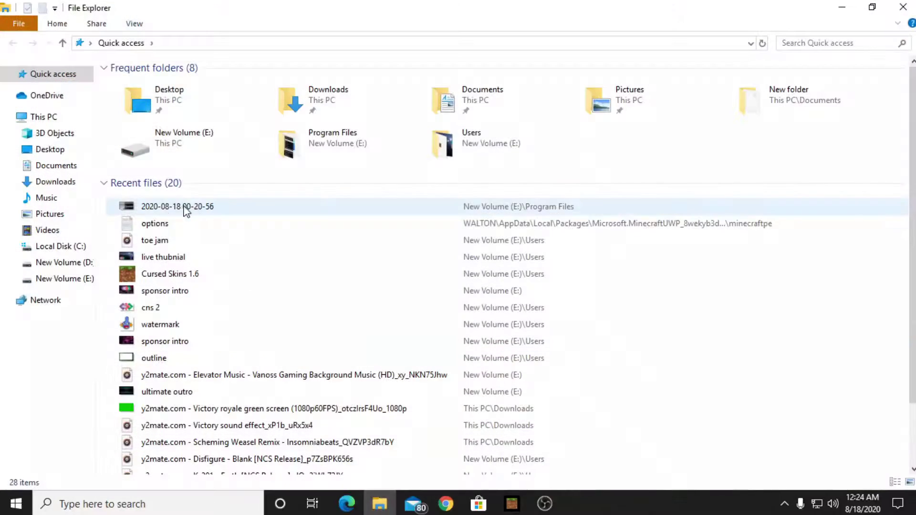
click(45, 118)
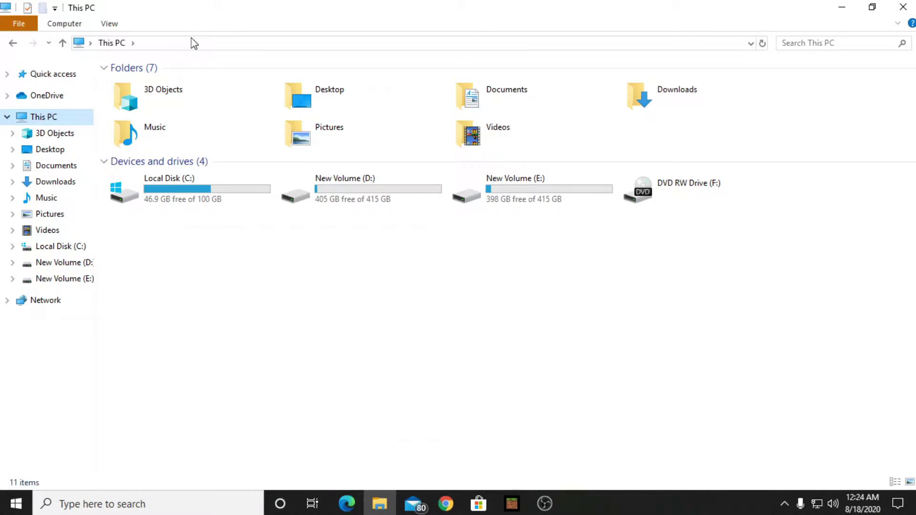
click(153, 44)
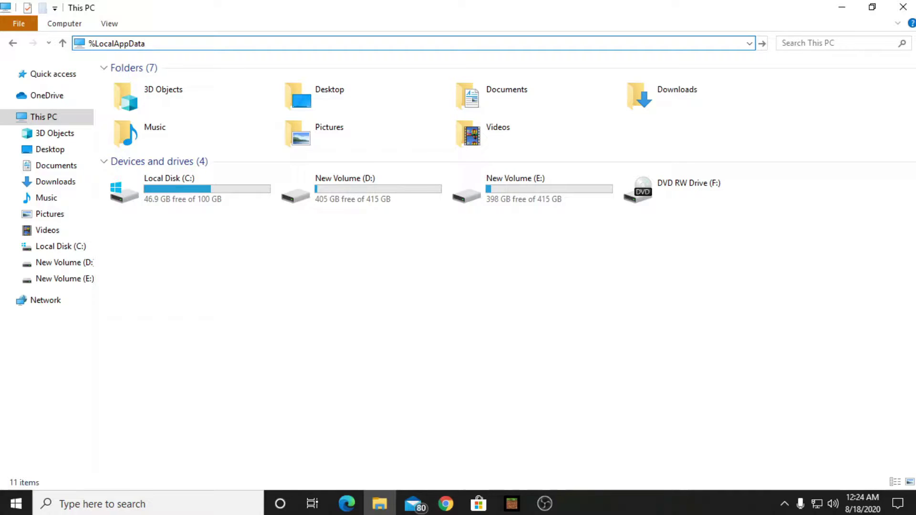
key(Return)
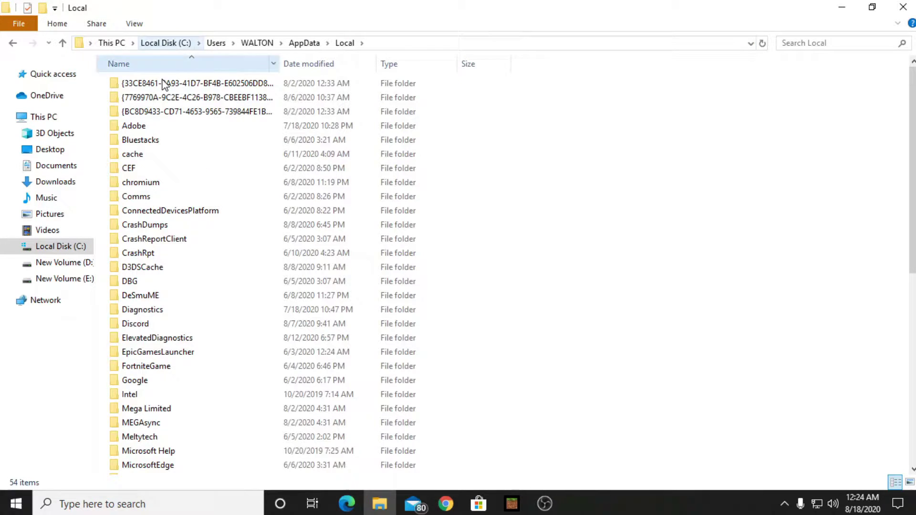
- Open the Microsoft.MinecraftUWP_8wekyb3d8bbwe folder inside Packages
scroll(176, 459, down, 1)
scroll(184, 256, down, 1)
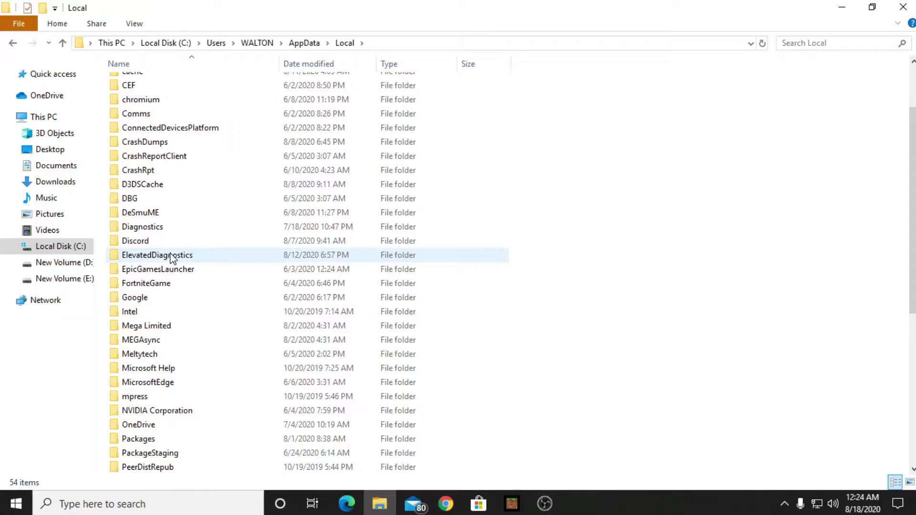
scroll(210, 409, down, 1)
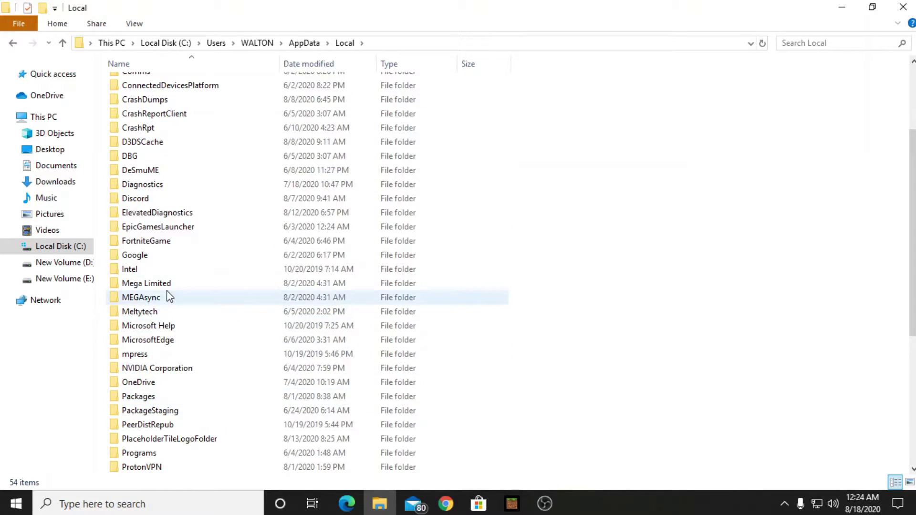
scroll(176, 362, down, 4)
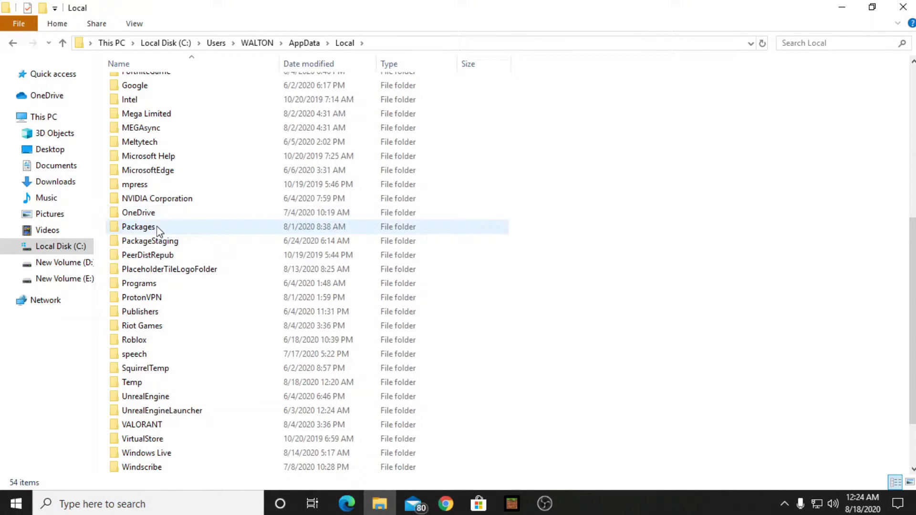
double_click(221, 229)
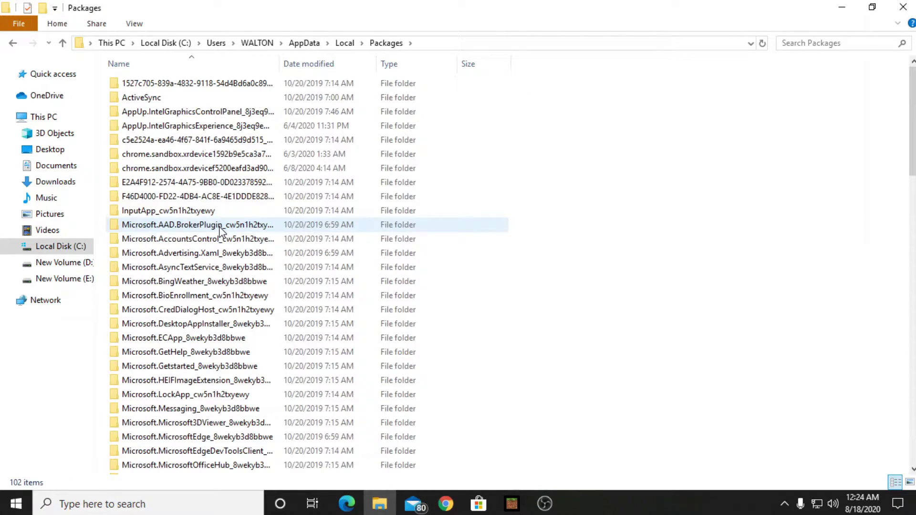
scroll(243, 267, down, 2)
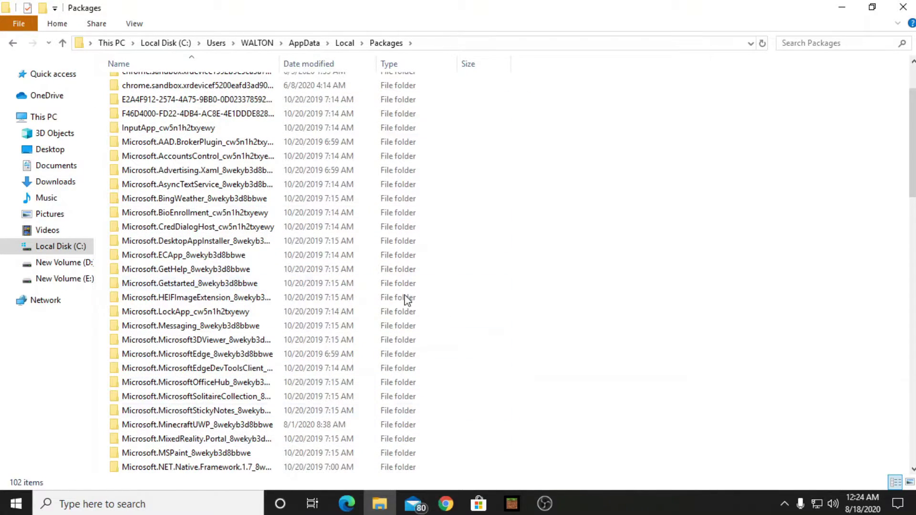
scroll(373, 233, down, 2)
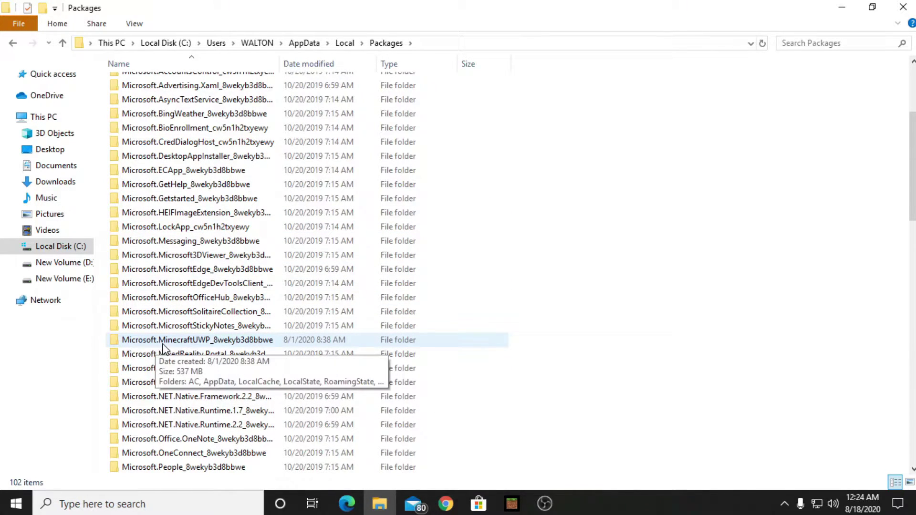
double_click(198, 344)
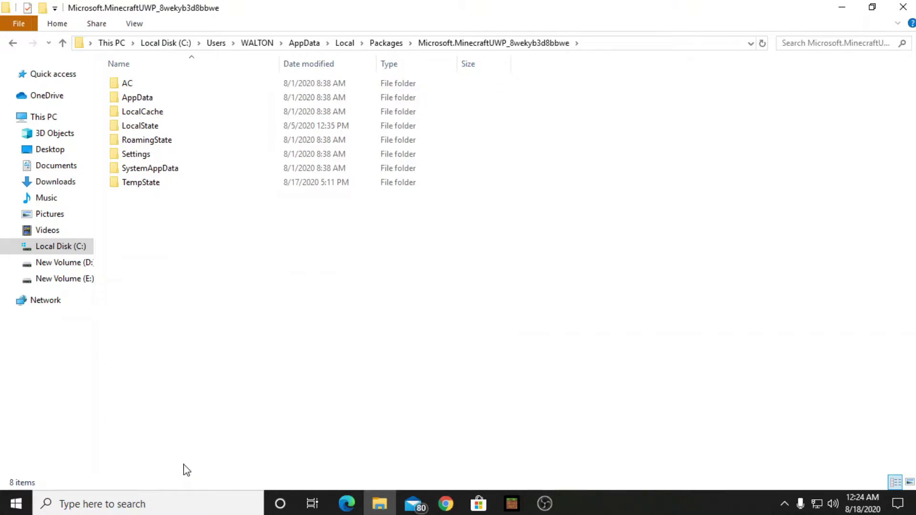
- Go through LocalState, games and com.mojang to the minecraftpe folder
double_click(152, 129)
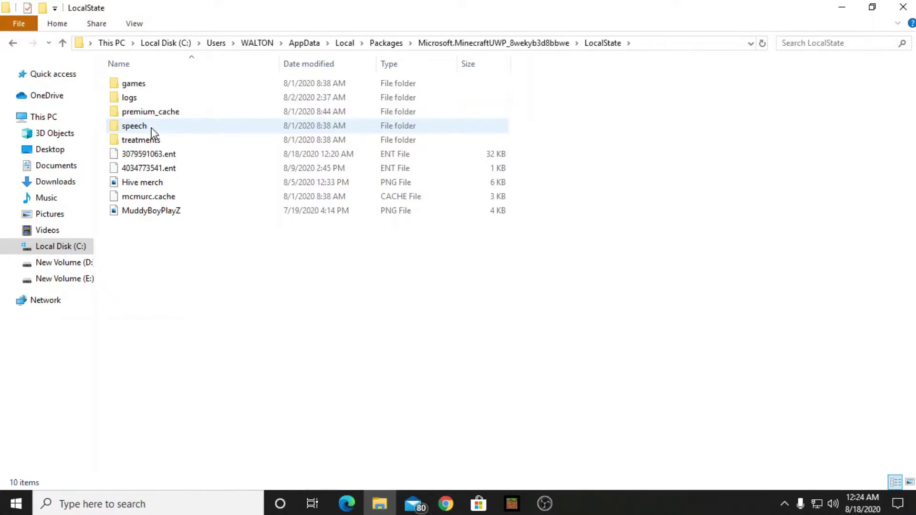
double_click(147, 88)
double_click(196, 90)
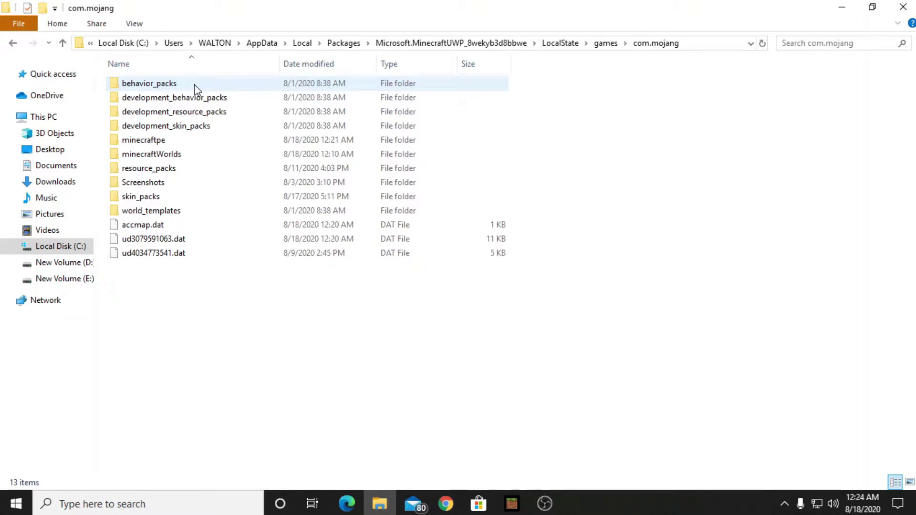
double_click(197, 142)
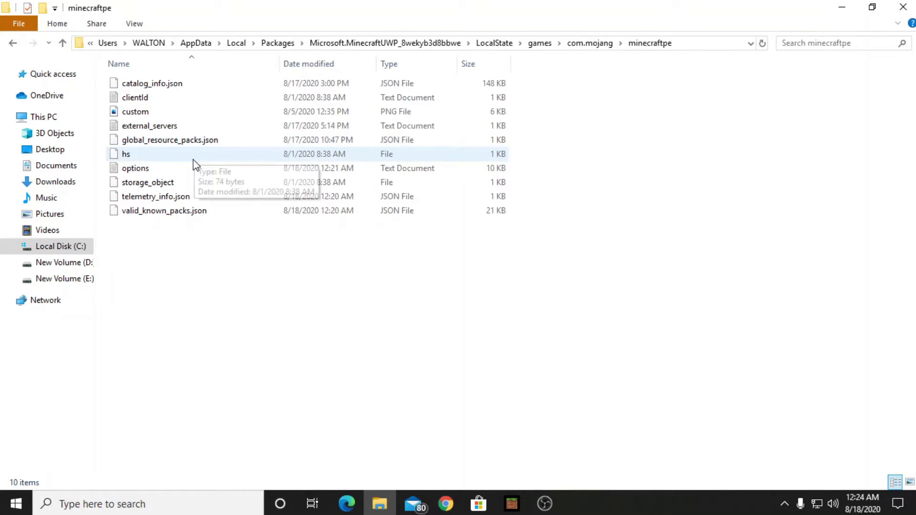
- Open the options text file, set gfx_viewdistance to 512, and close it with the changes saved
double_click(156, 170)
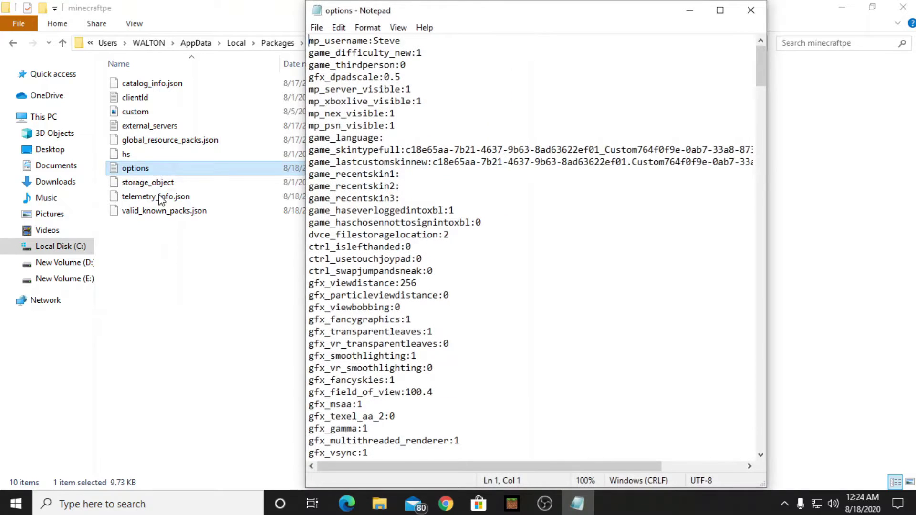
scroll(474, 247, down, 12)
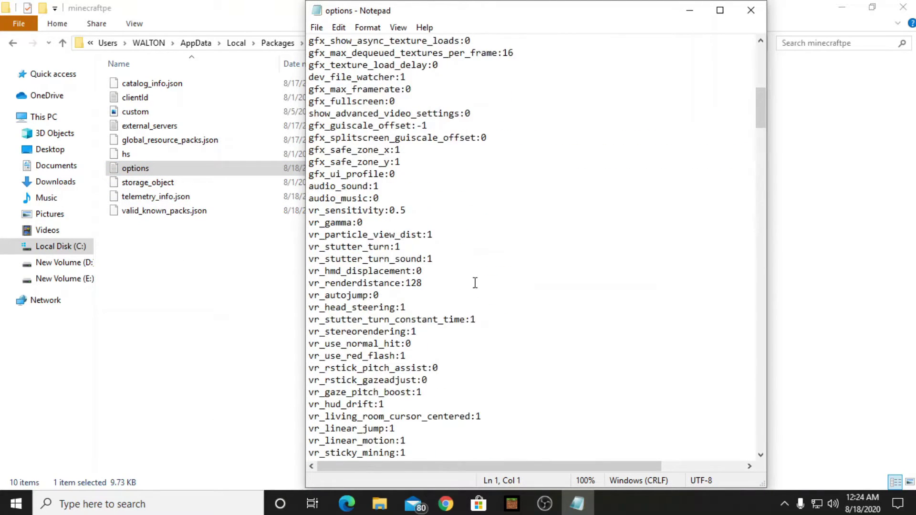
scroll(474, 296, up, 12)
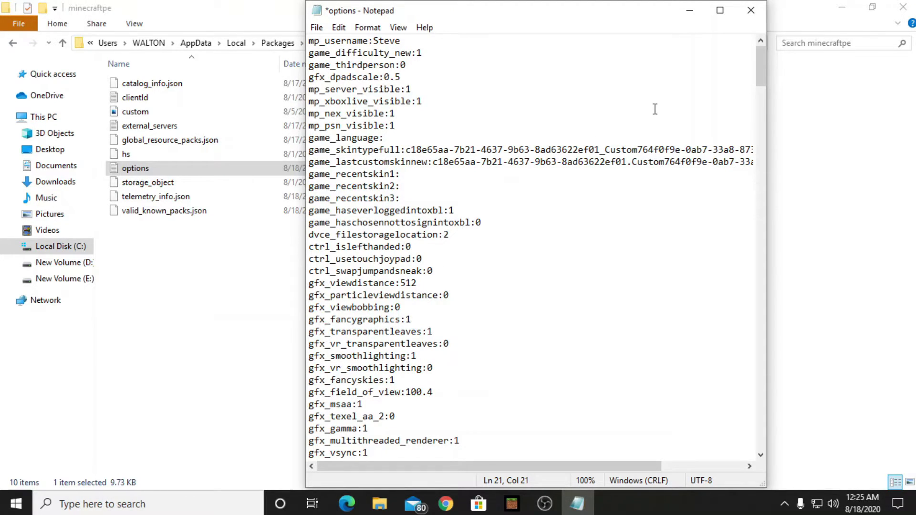
click(751, 11)
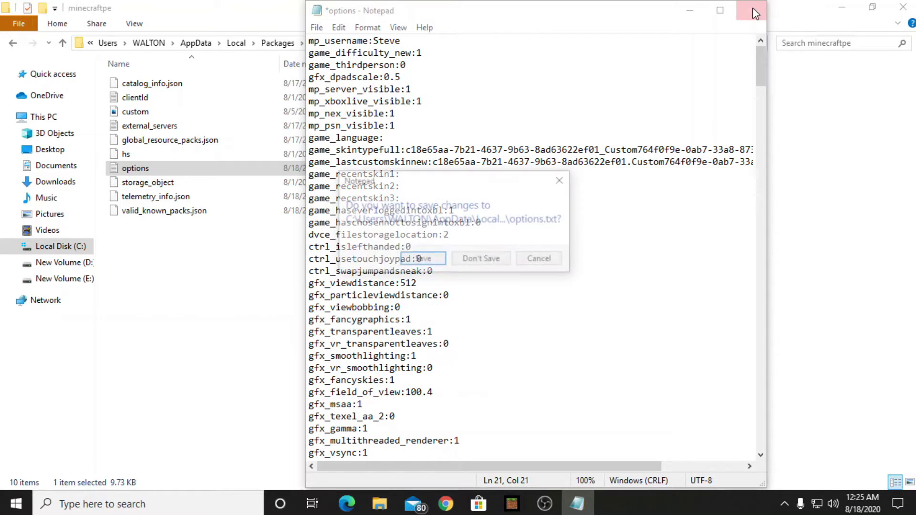
click(417, 260)
- Refresh the minecraftpe folder, close File Explorer, and refresh the desktop
right_click(431, 298)
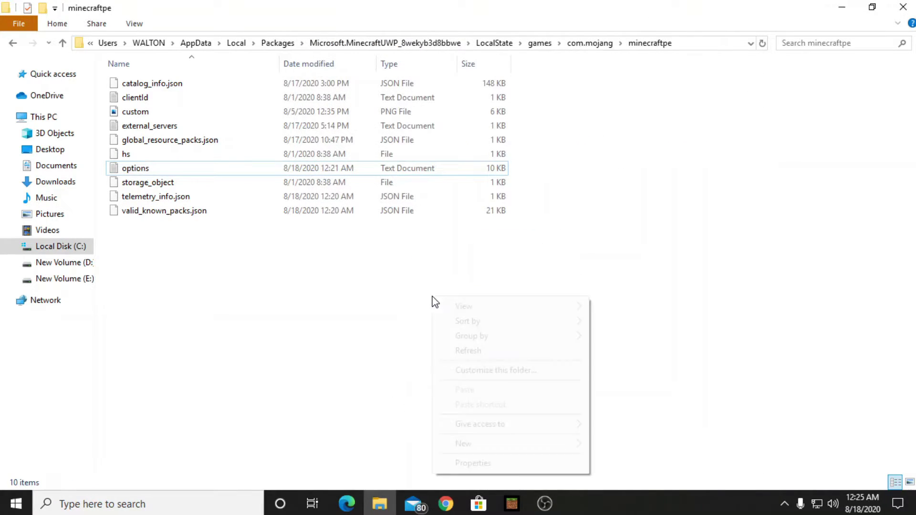
click(466, 352)
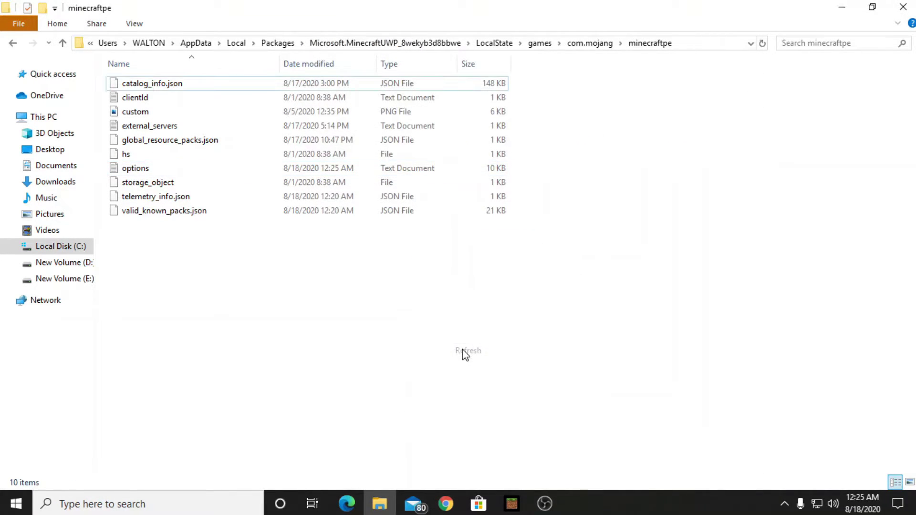
click(904, 14)
right_click(512, 82)
click(542, 121)
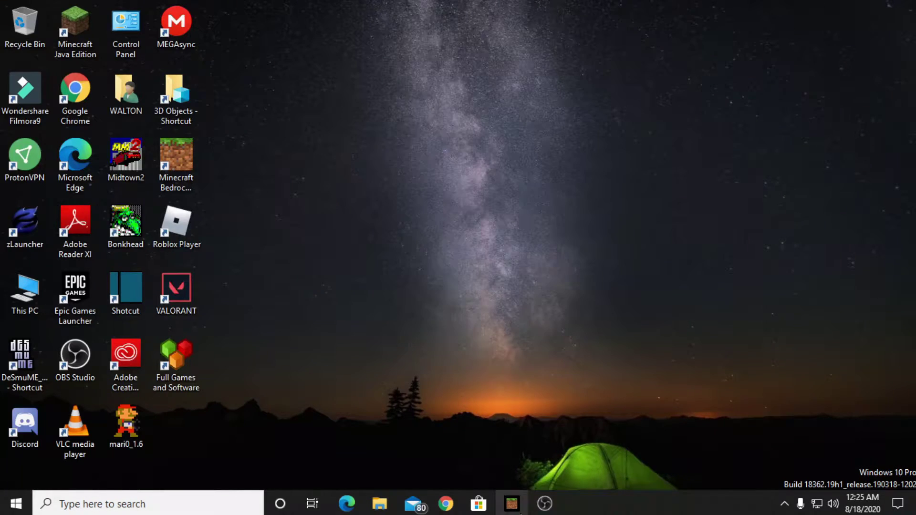
- Switch to Minecraft, check the Render Distance value in the Video settings, and return to the main menu
click(519, 510)
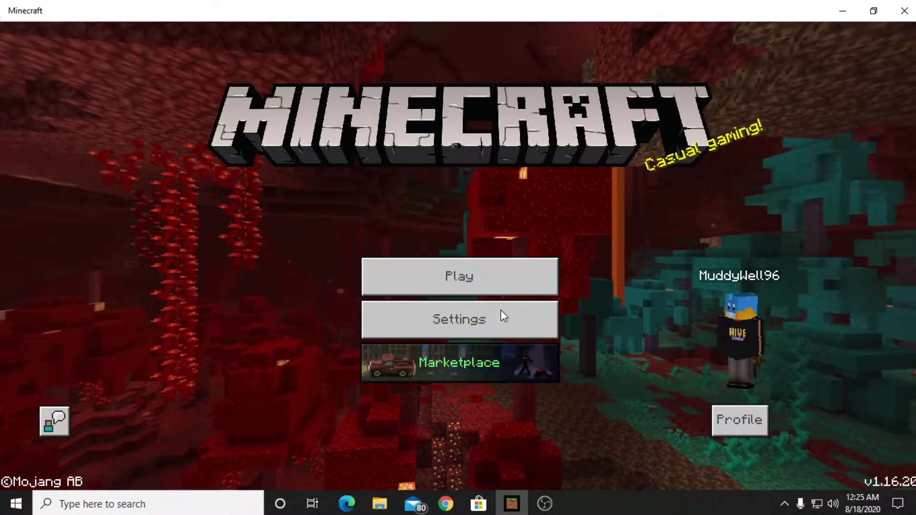
click(500, 312)
scroll(234, 356, down, 1)
click(215, 306)
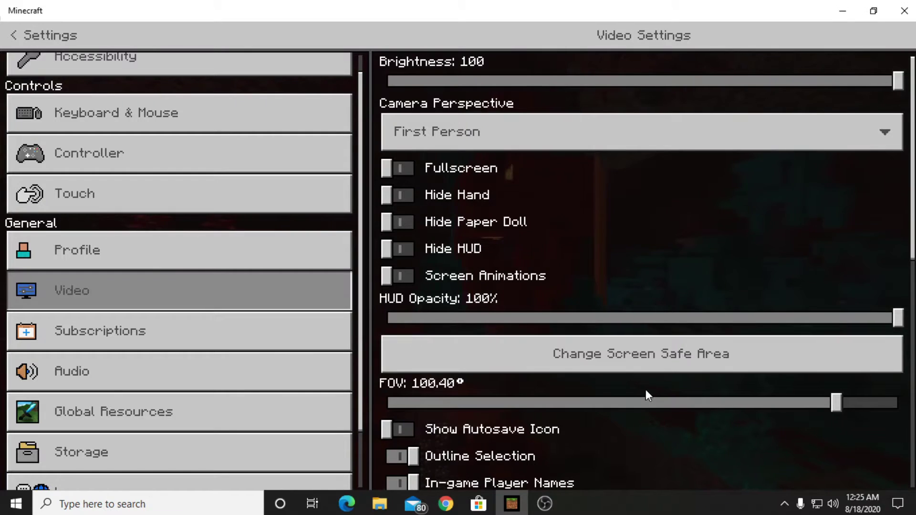
scroll(577, 342, down, 2)
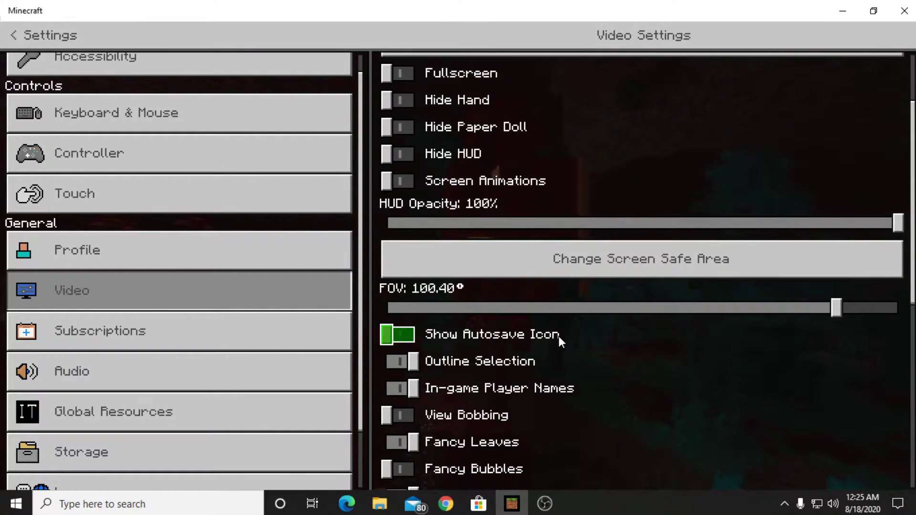
scroll(559, 336, down, 8)
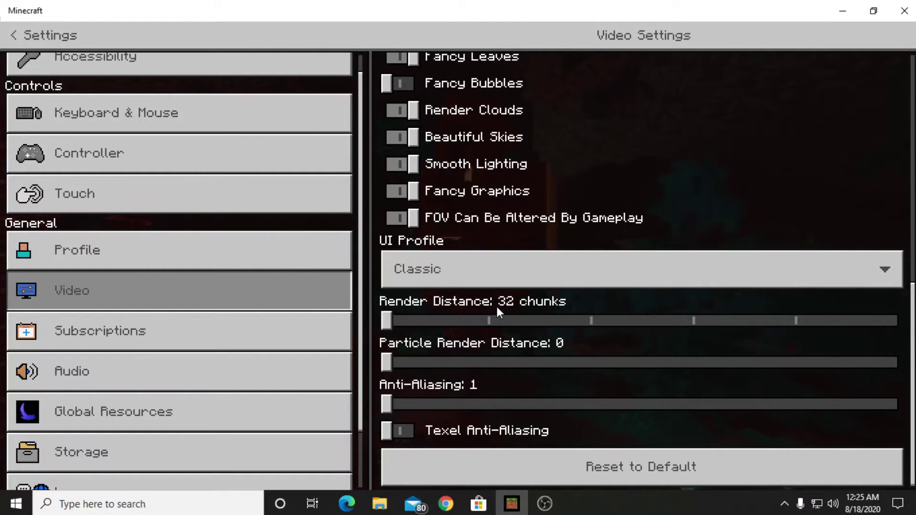
click(13, 35)
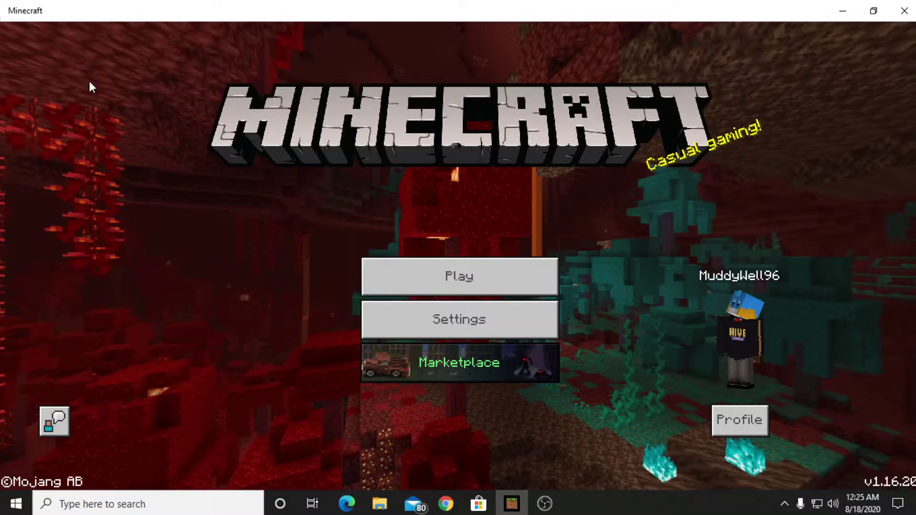
- Load the saved world from the Play screen and take off into creative flight
click(456, 276)
click(516, 248)
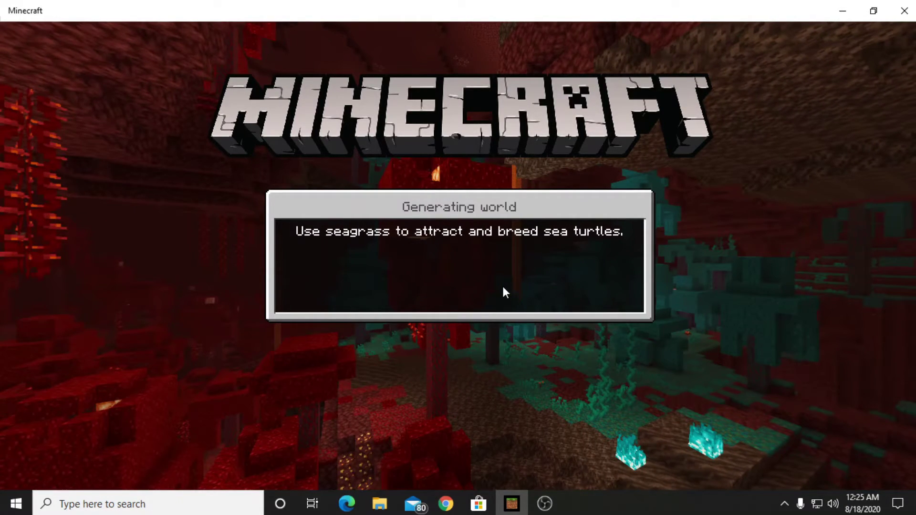
key(space)
key(space)
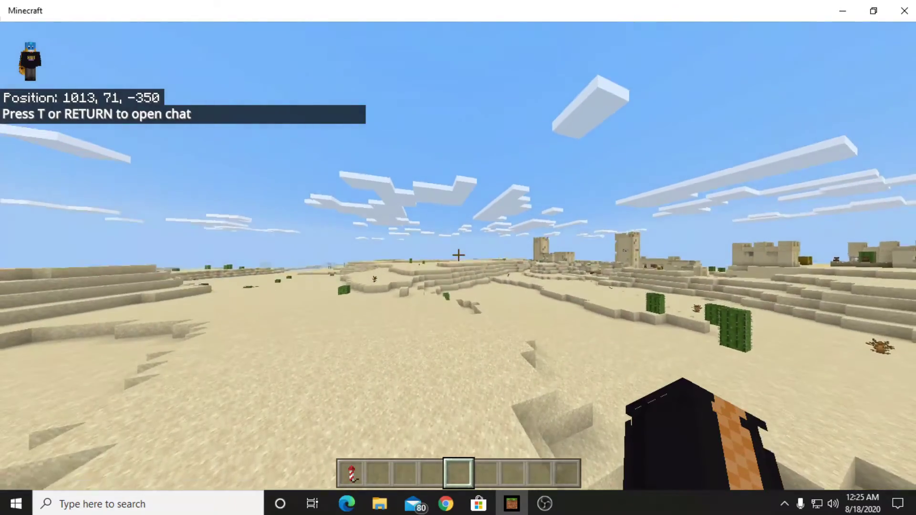
- Set the camera to third person and fly up to about height 99 to examine how far the desert terrain renders
key(F5)
key(space)
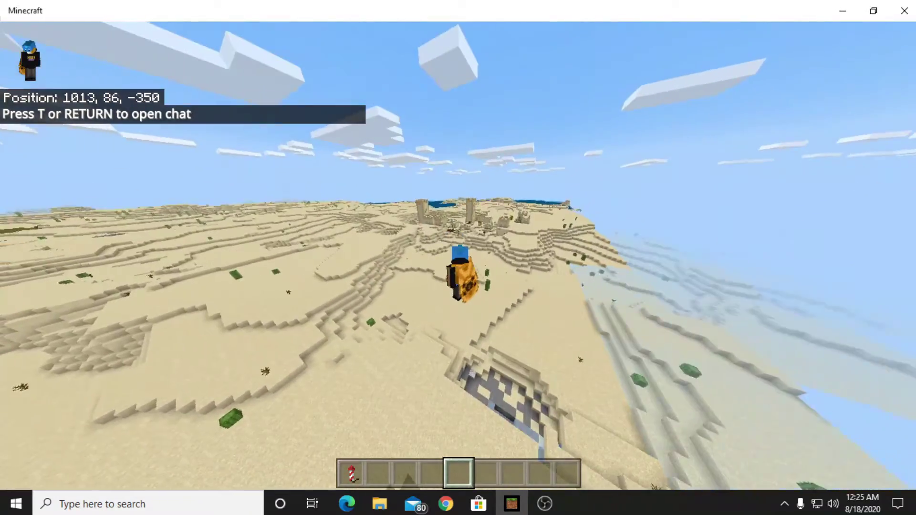
key(shift)
key(space)
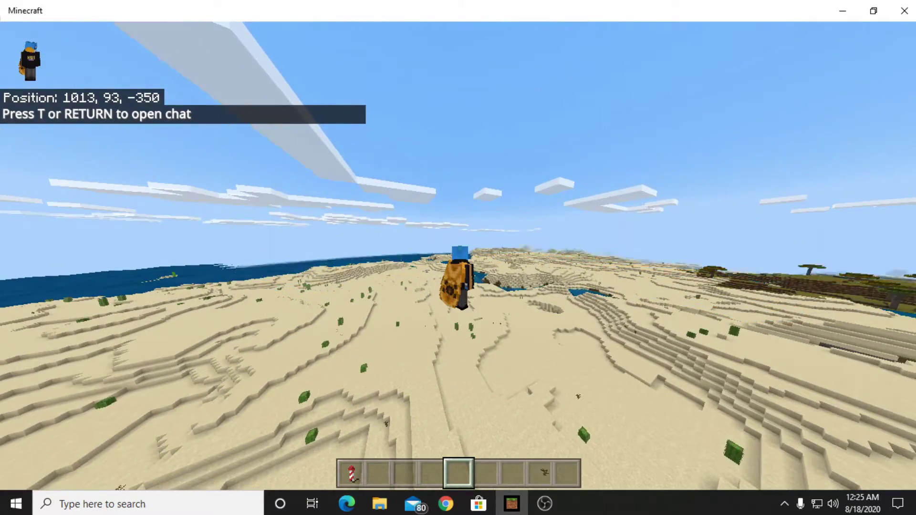
key(space)
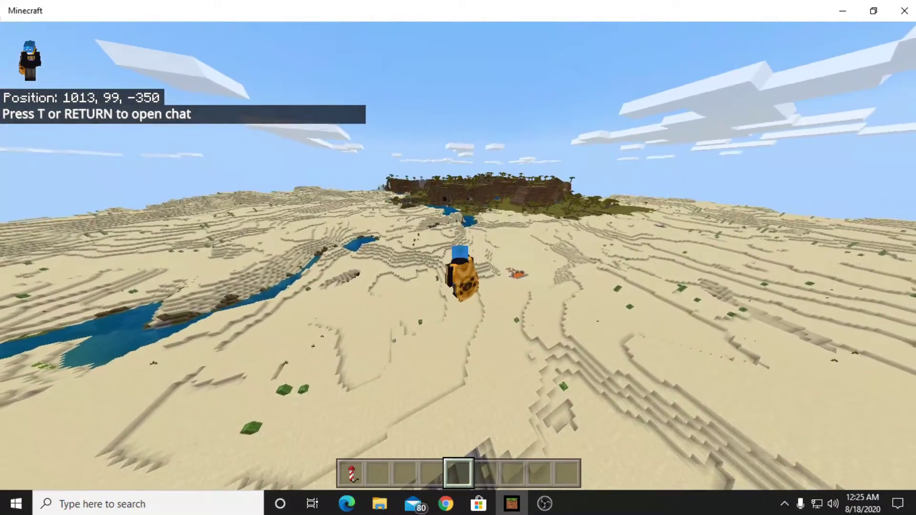
- Move forward, start gliding with the elytra in mid-air, and boost the flight with a Firework Rocket
key(w)
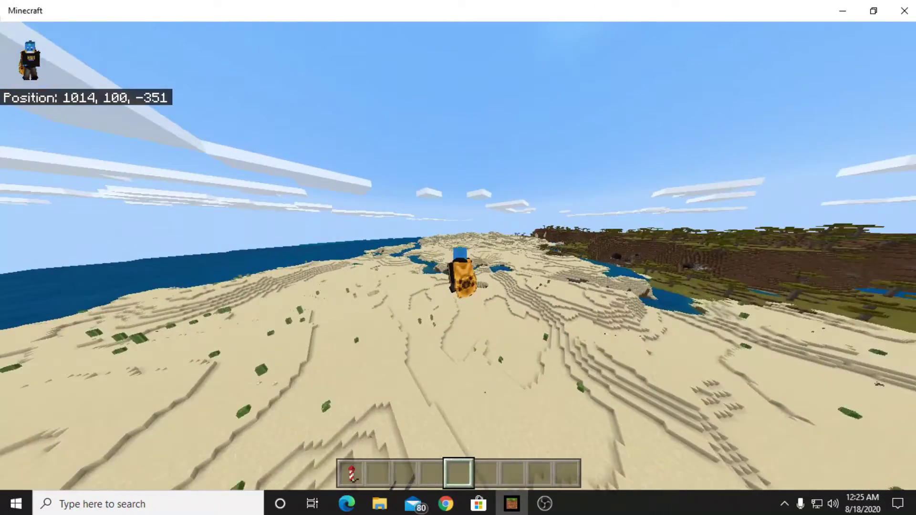
key(space)
key(1)
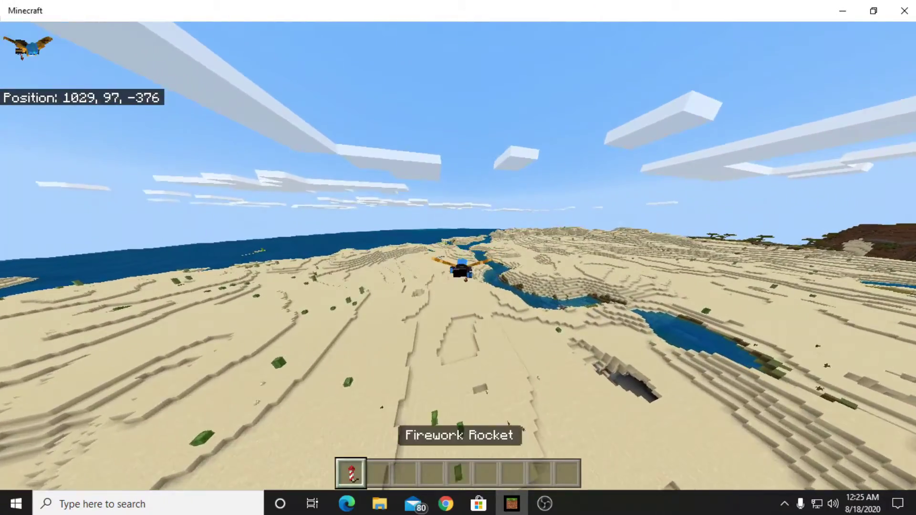
right_click(458, 255)
- Cycle through the camera perspectives back to third person and keep gliding with rocket boosts over the savanna to examine the distant terrain
key(F5)
key(F5)
key(F5)
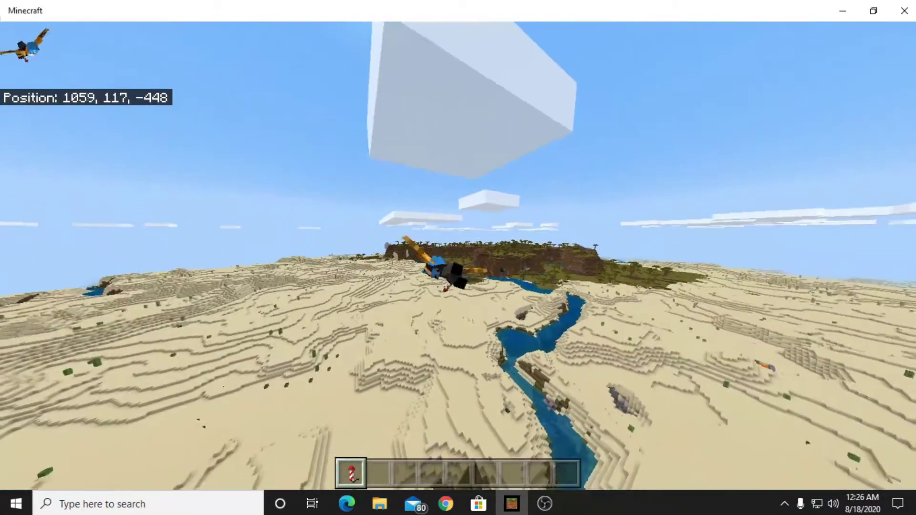
right_click(458, 255)
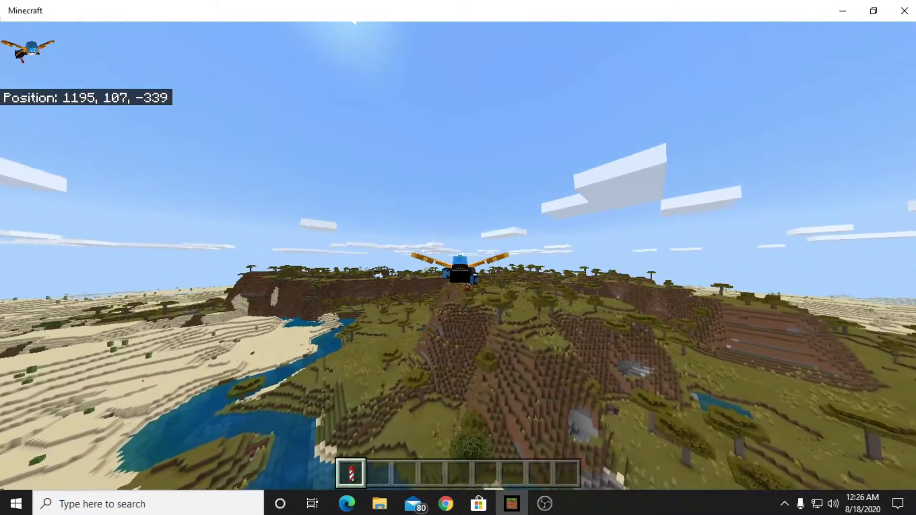
right_click(458, 255)
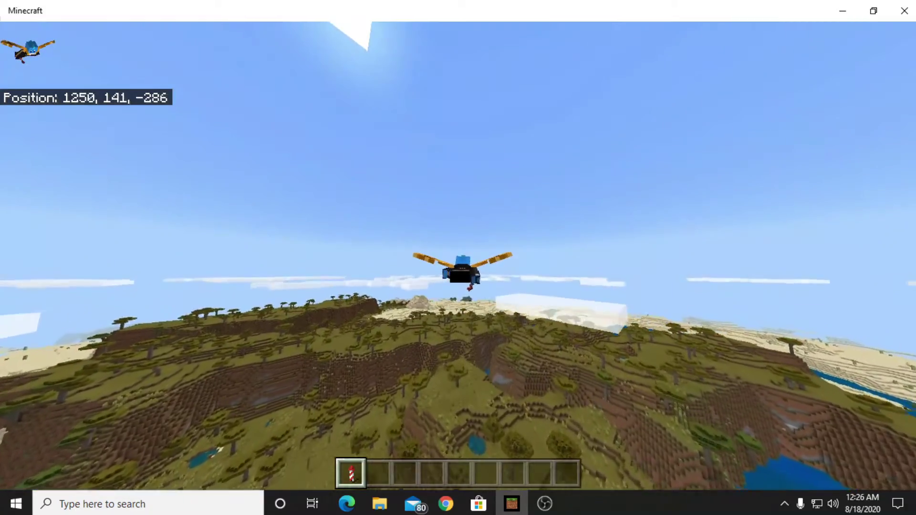